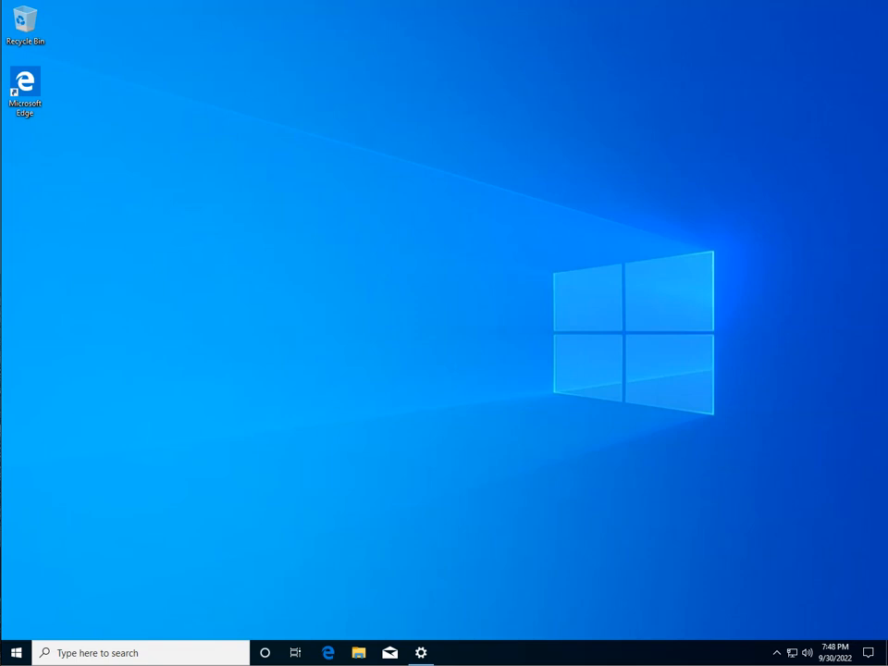
Open Computer Management and show the Disk Management view under Storage
click(126, 653)
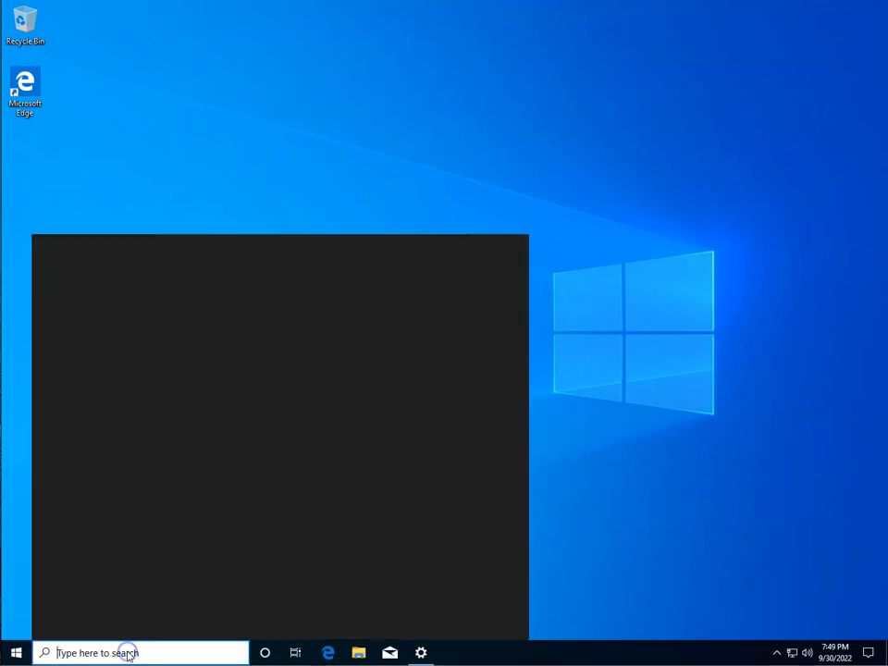
text(computer)
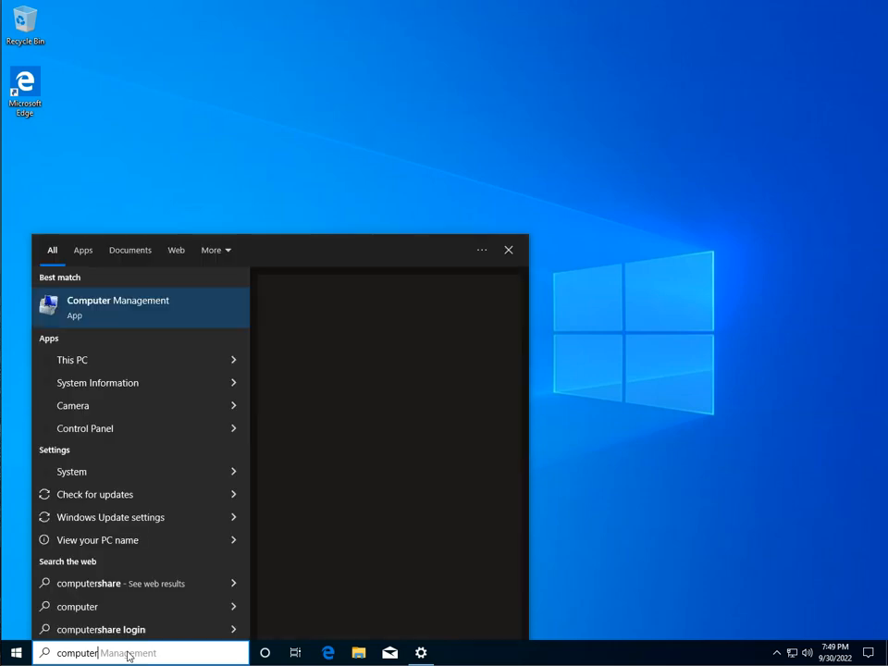
click(126, 320)
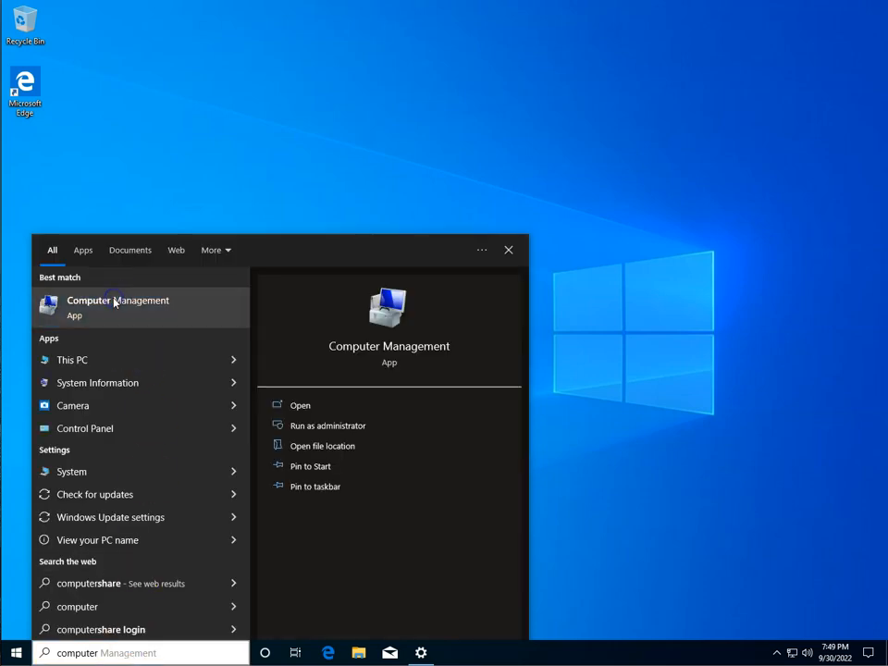
click(114, 303)
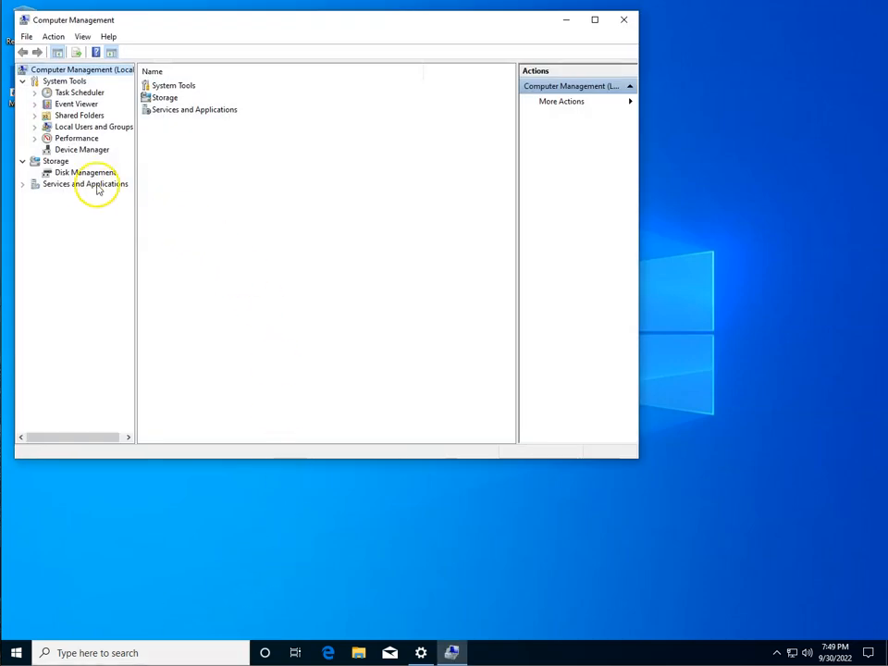
click(81, 172)
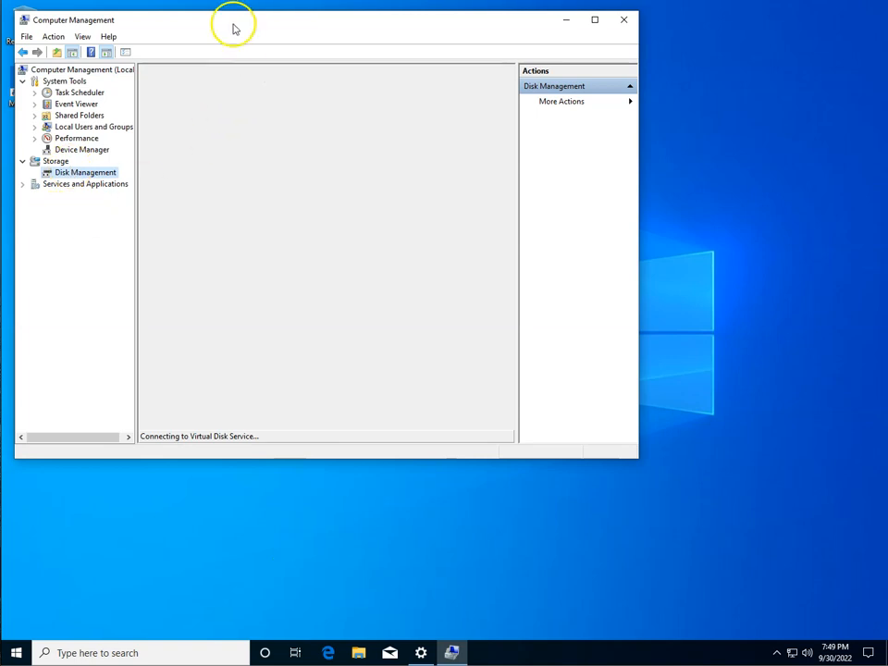
drag(234, 26, 319, 43)
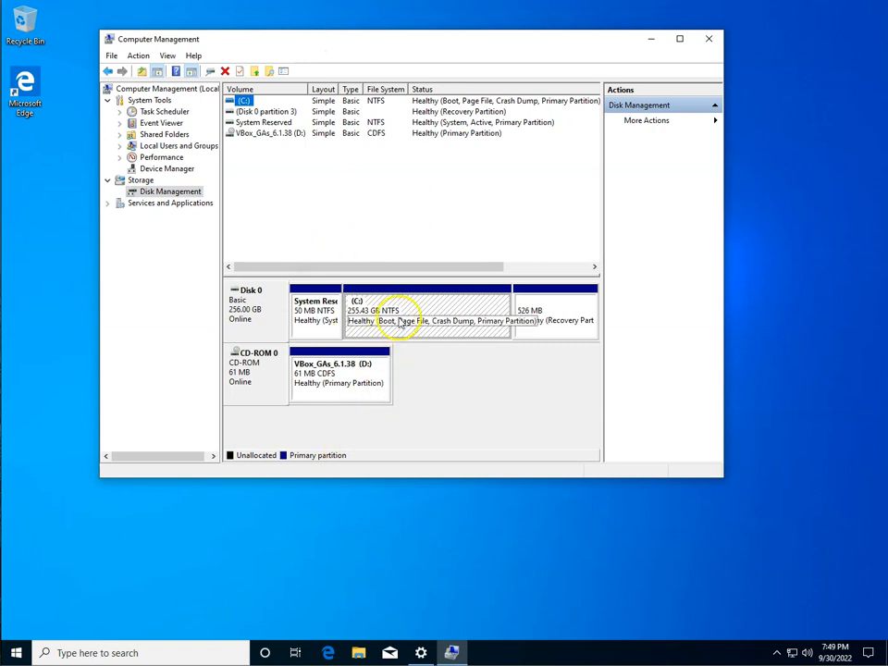
Create and attach a 100 MB fixed-size VHD virtual hard disk saved as USB on the Desktop
click(139, 57)
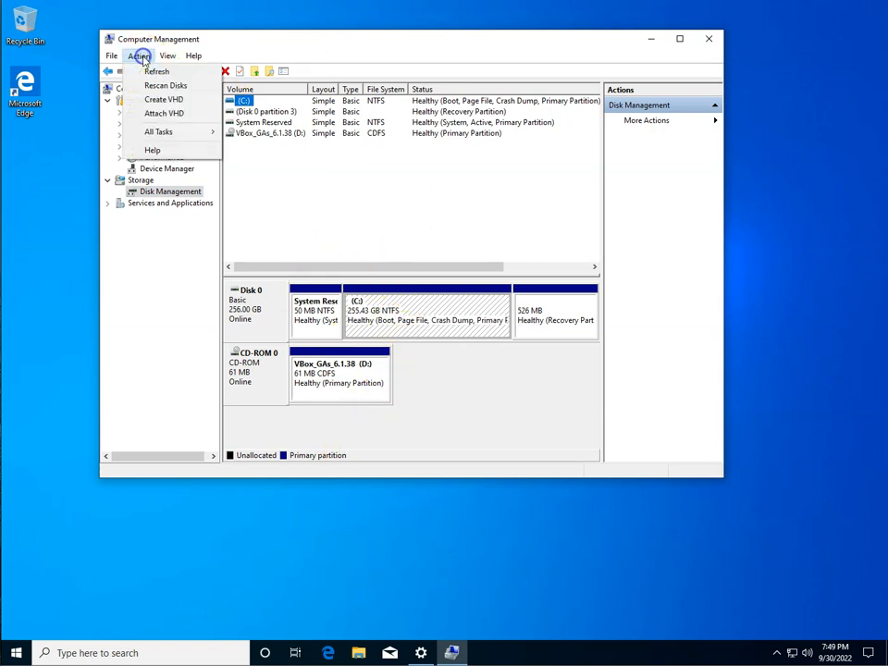
click(181, 101)
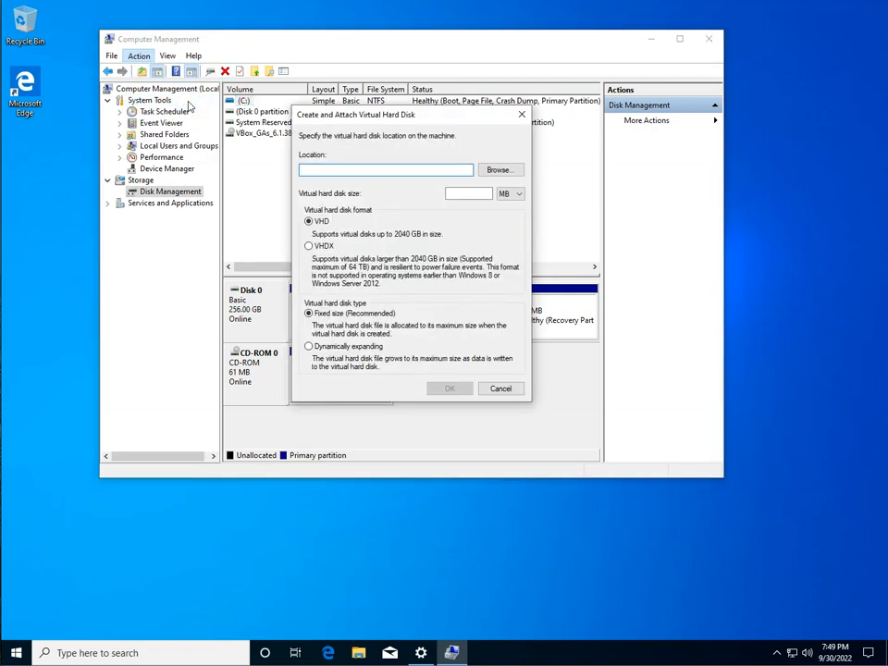
click(514, 170)
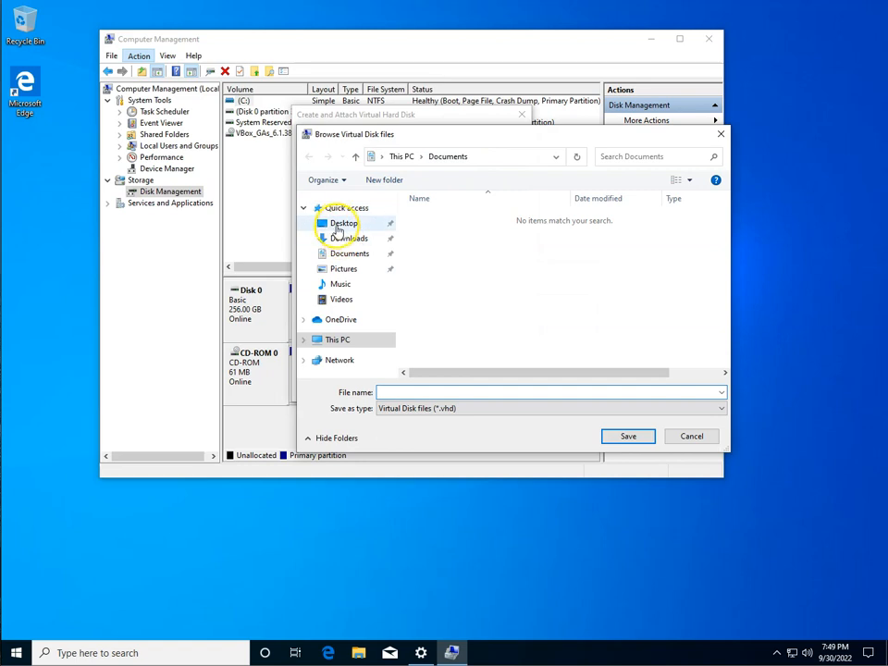
click(340, 223)
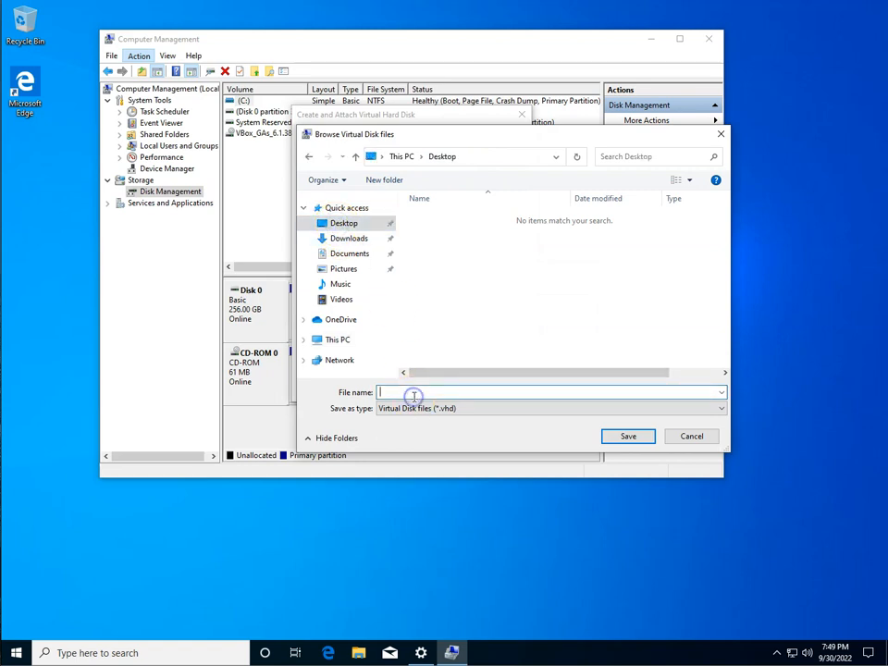
text(USB)
click(616, 435)
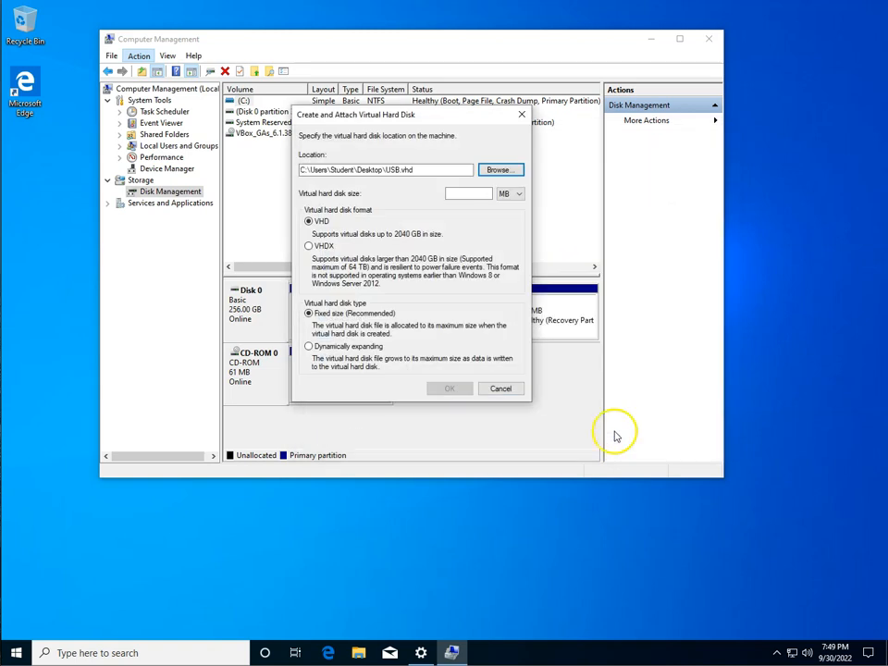
click(468, 192)
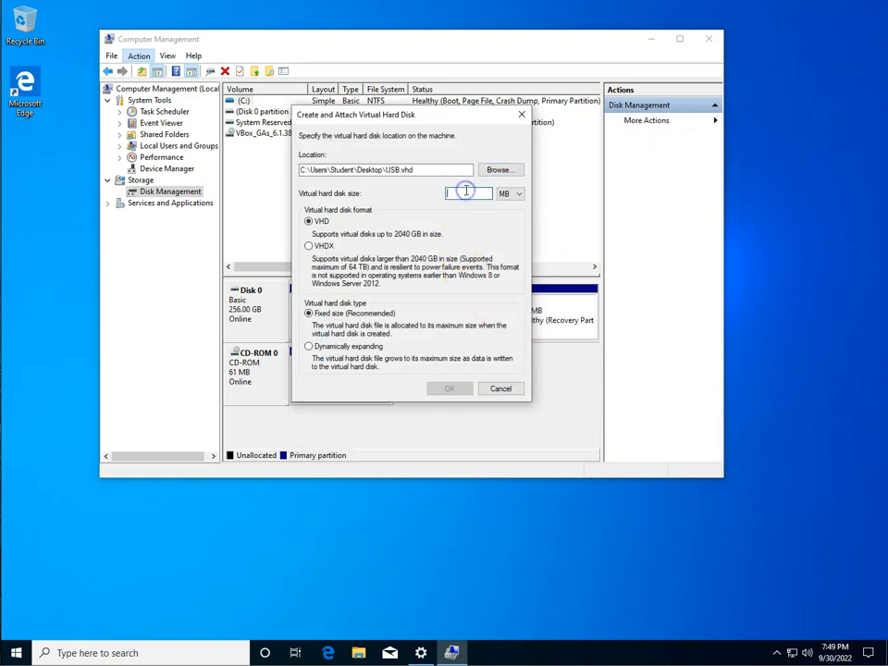
text(100)
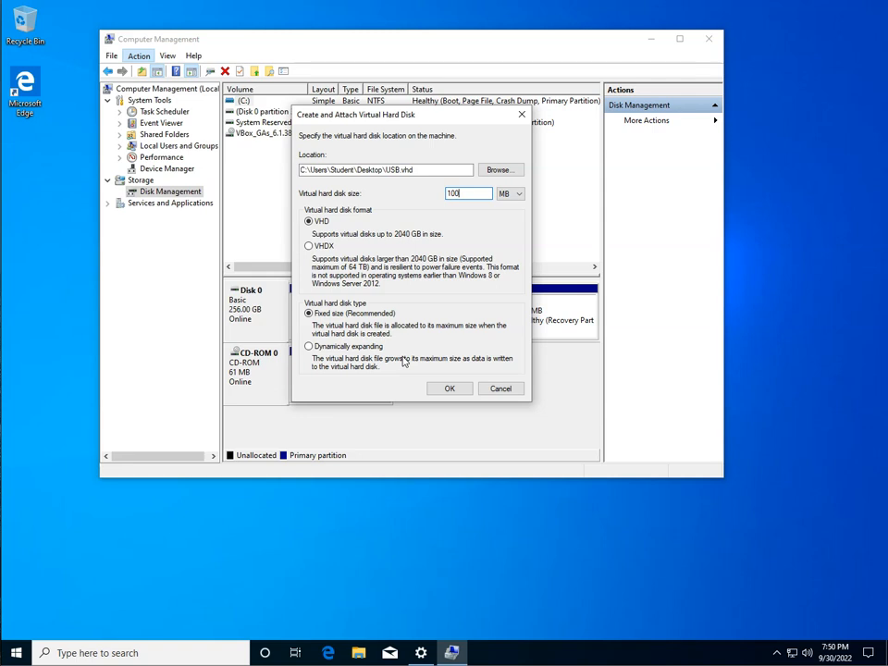
click(450, 388)
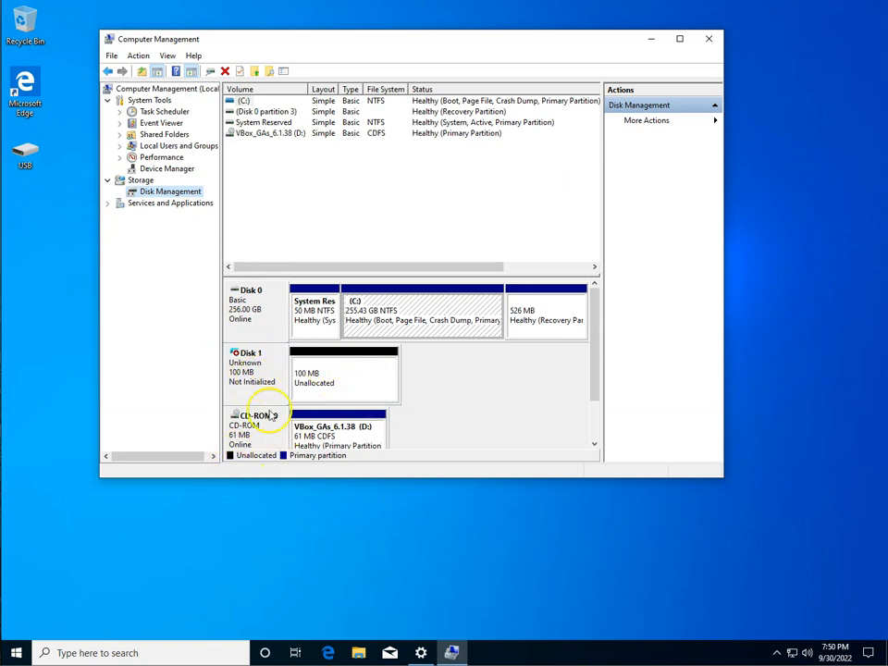
Initialize Disk 1 with the MBR (Master Boot Record) partition style
right_click(250, 361)
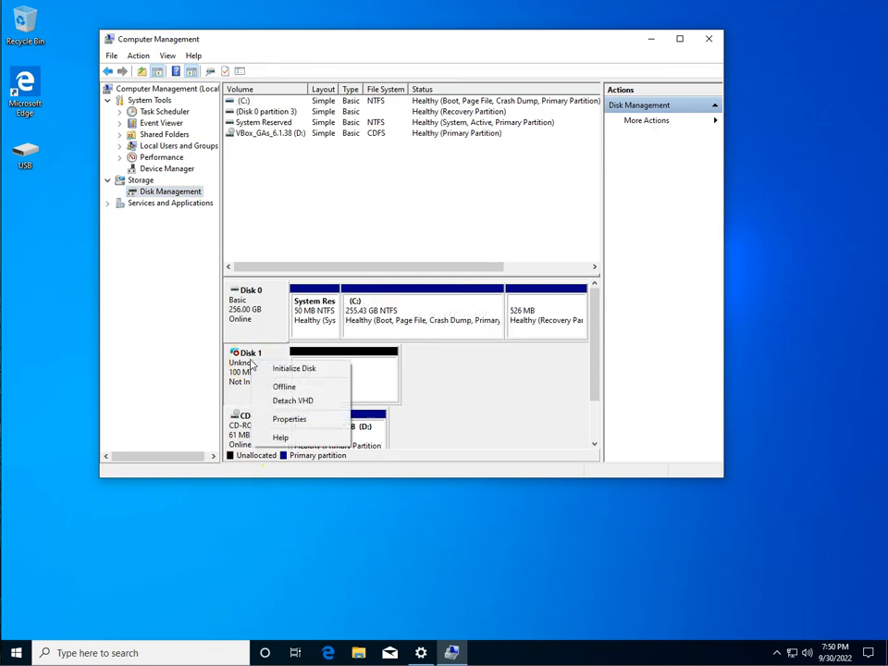
click(316, 367)
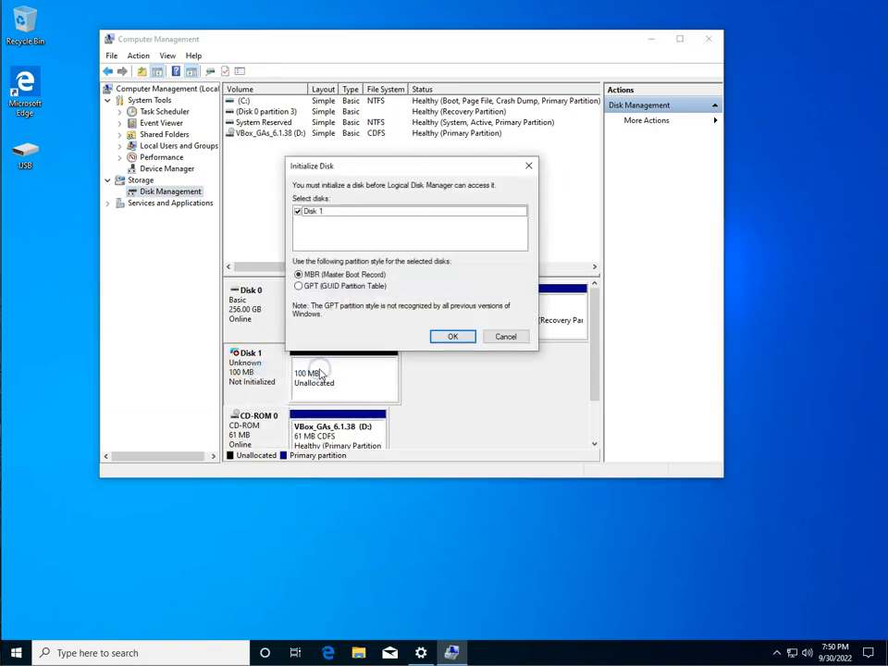
click(452, 337)
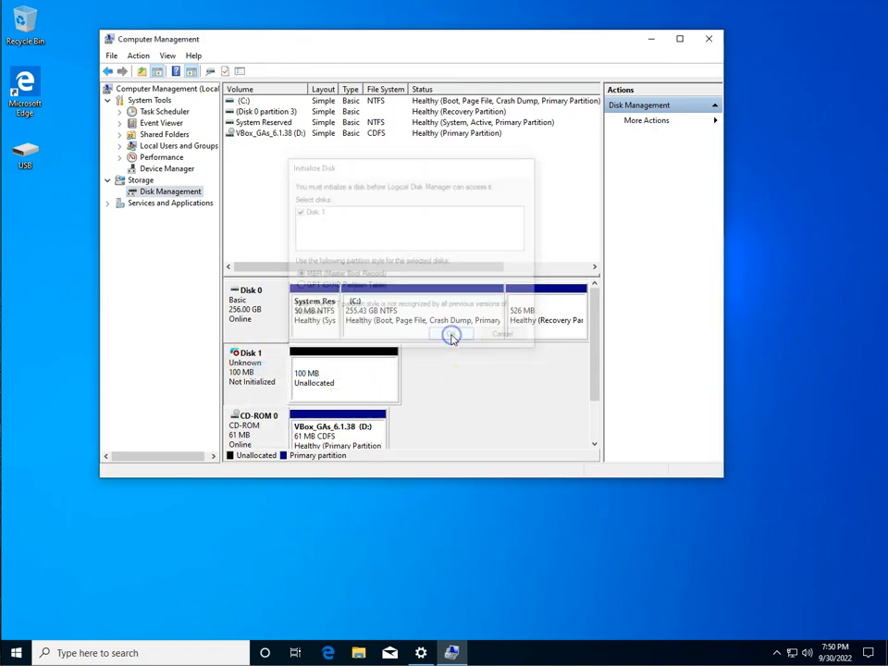
Set up a new simple volume in Disk 1's unallocated space with the full 97 MB size and drive letter U
right_click(348, 357)
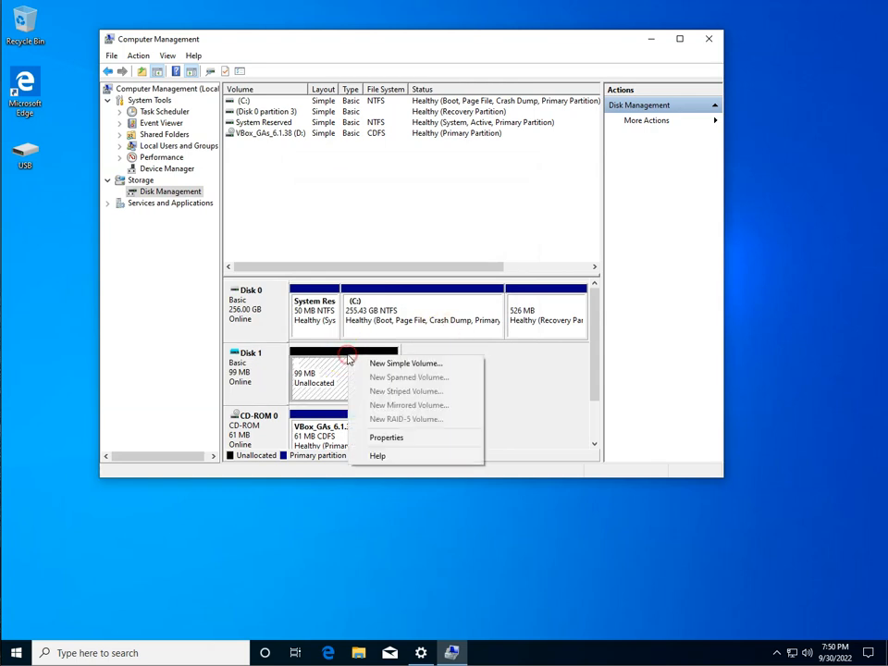
click(397, 365)
click(468, 330)
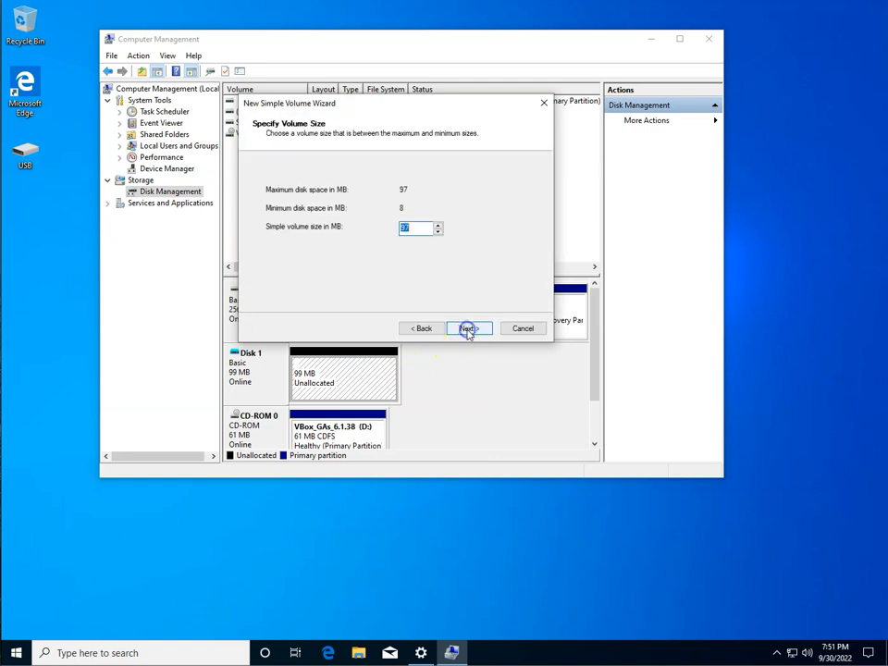
click(468, 329)
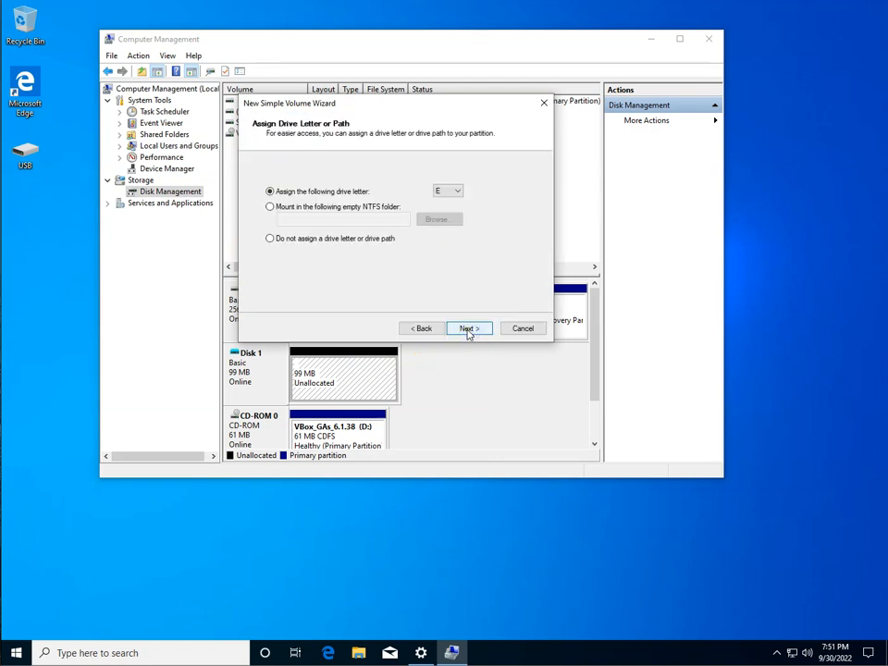
click(457, 192)
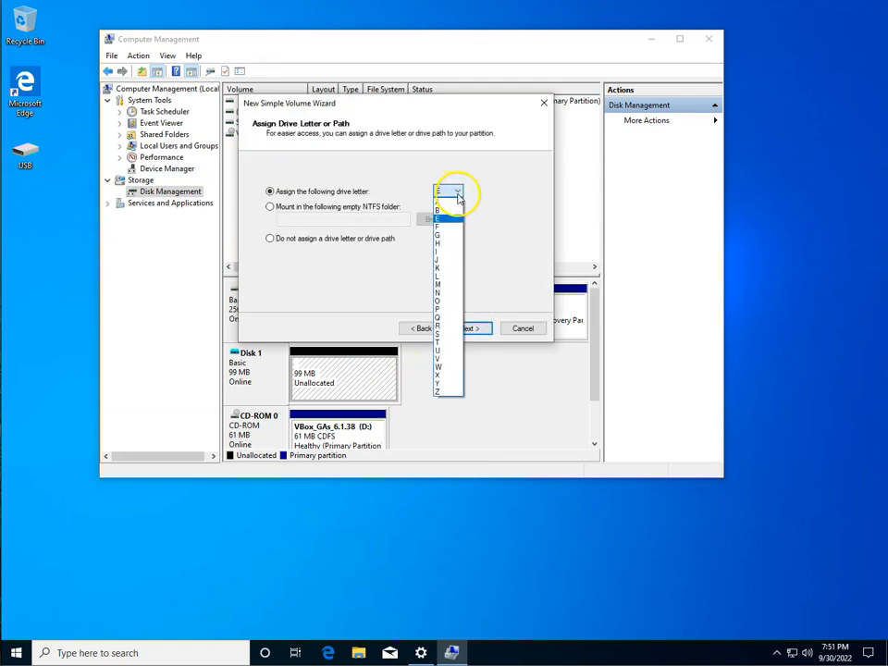
click(444, 351)
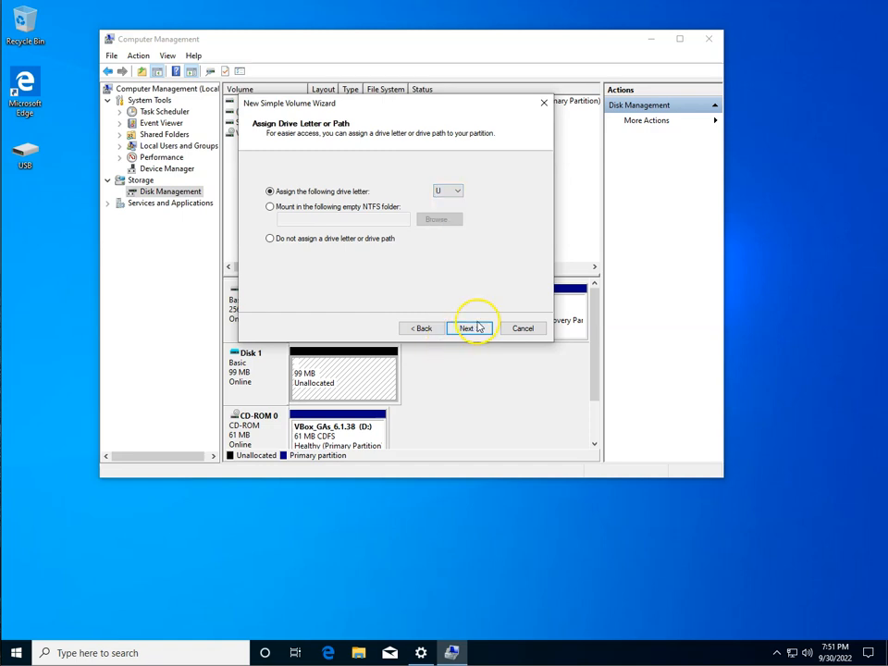
click(476, 328)
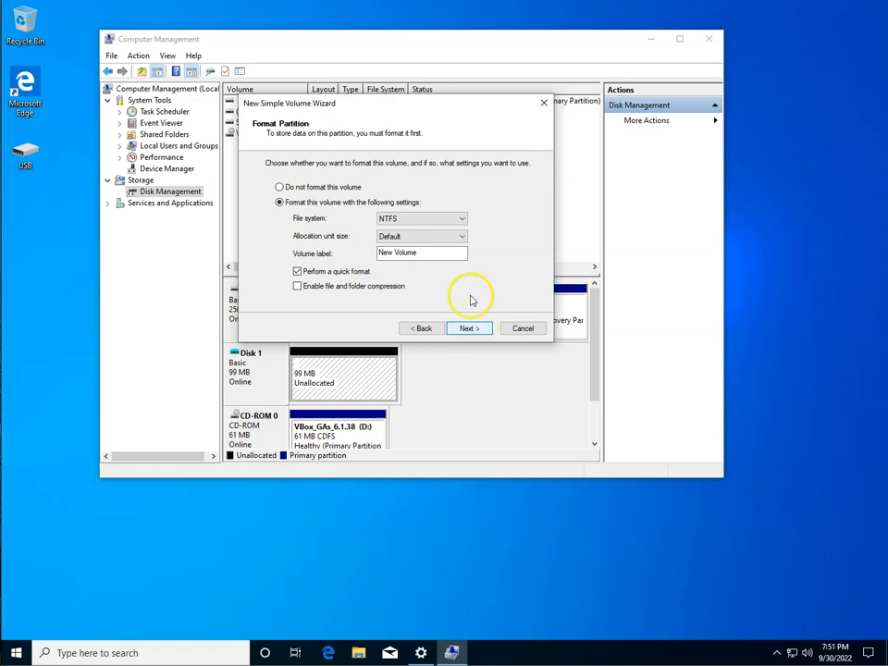
Choose the FAT32 file system and the volume label USB for the new volume, and finish creating it
click(460, 220)
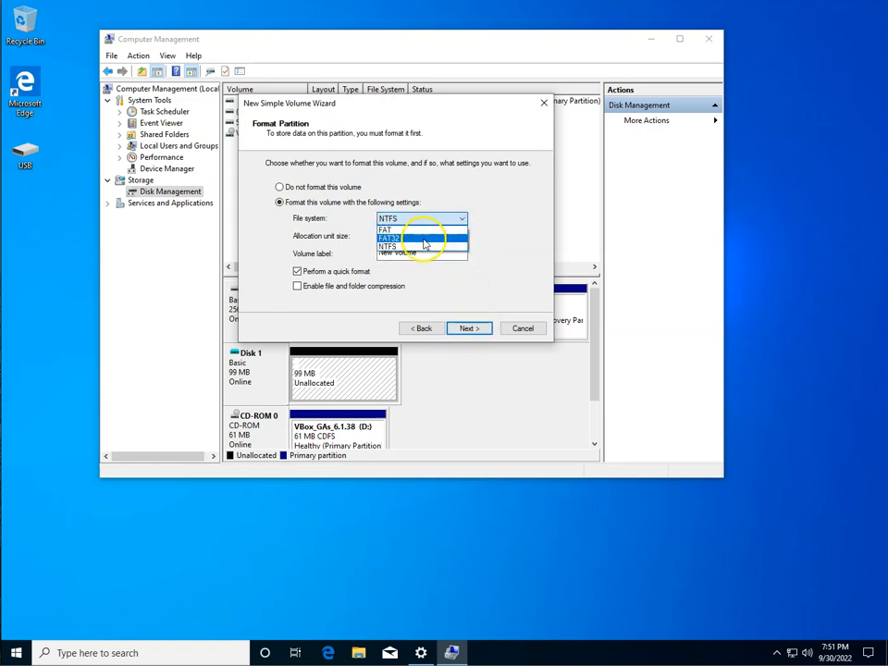
click(425, 239)
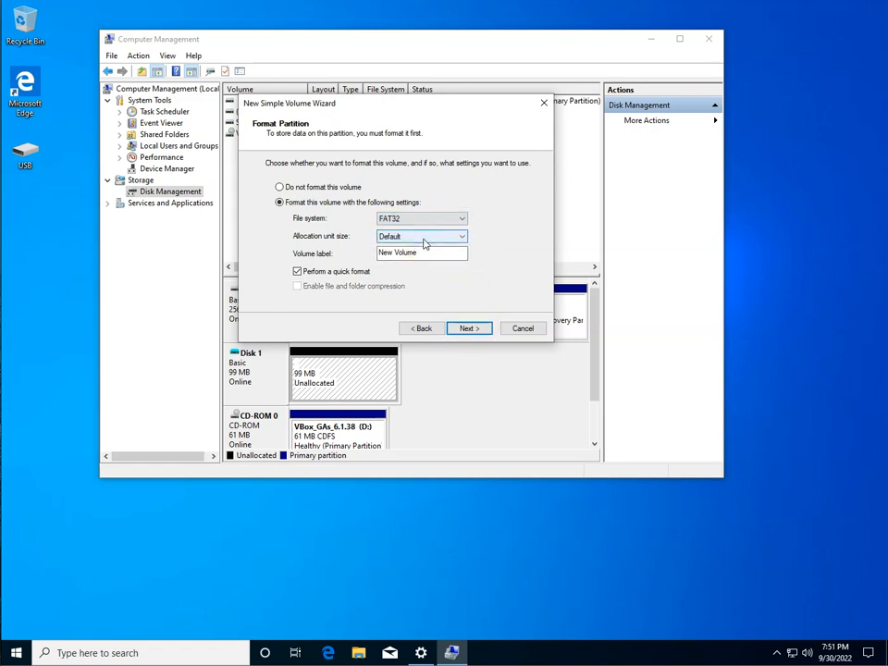
click(415, 254)
drag(429, 253, 324, 250)
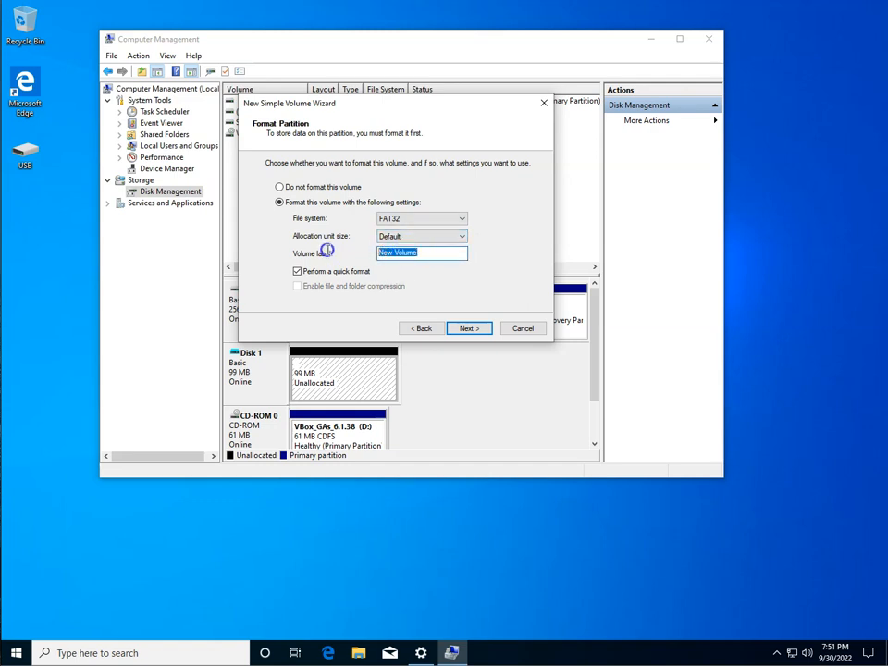
text(USB)
click(469, 328)
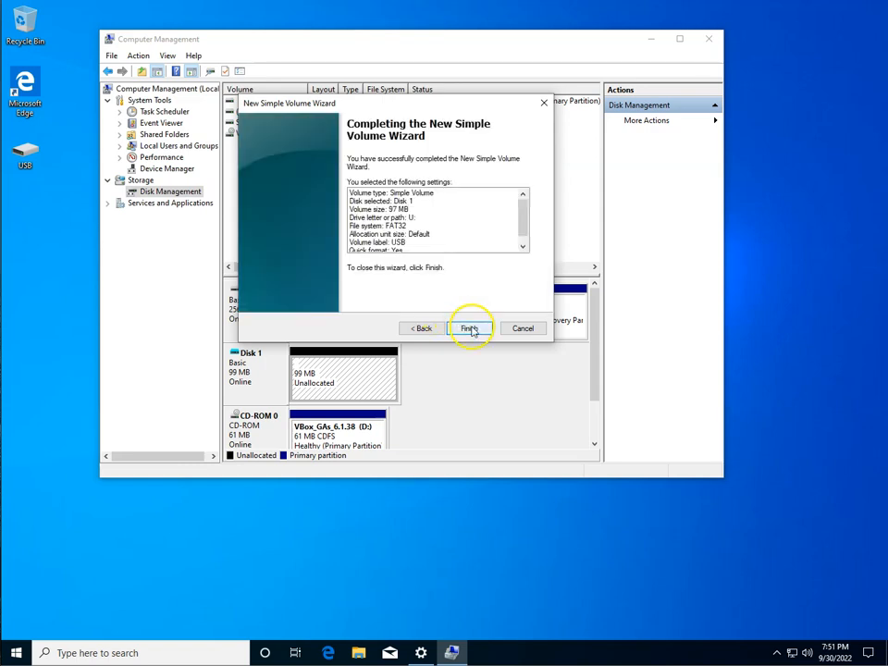
click(470, 330)
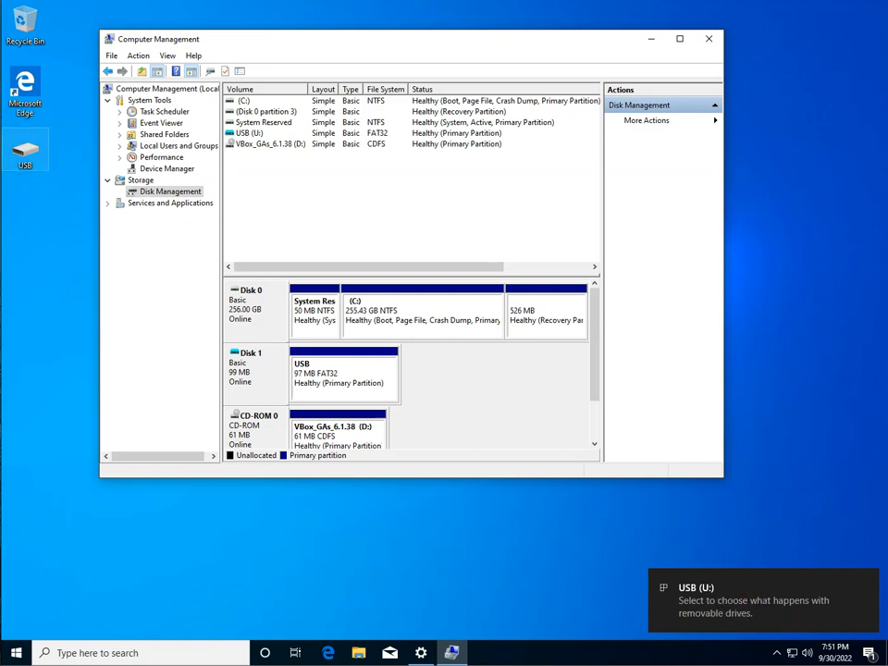
Open the USB drive from the desktop and create a Microsoft Word document named Coffee in it
click(25, 155)
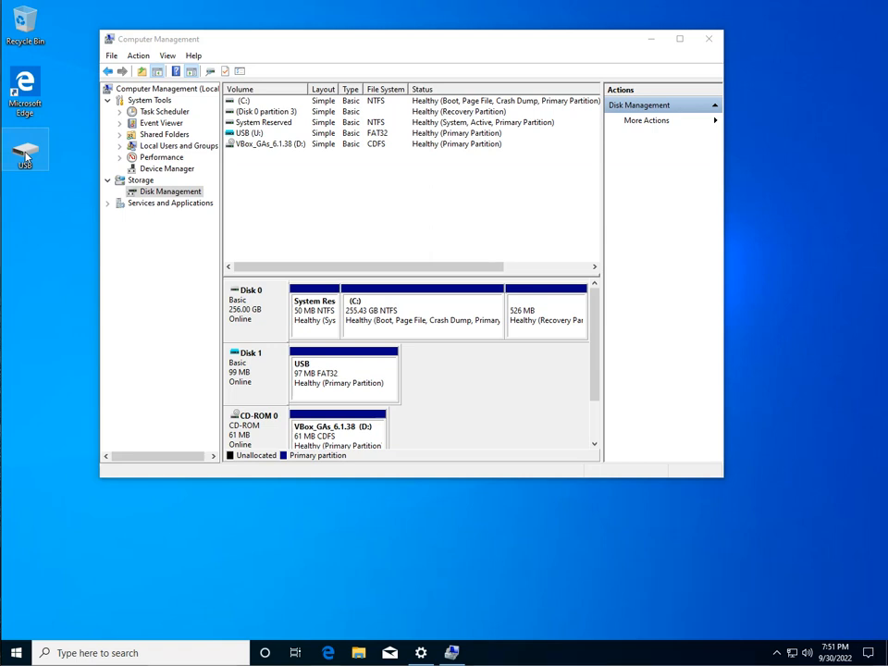
double_click(25, 160)
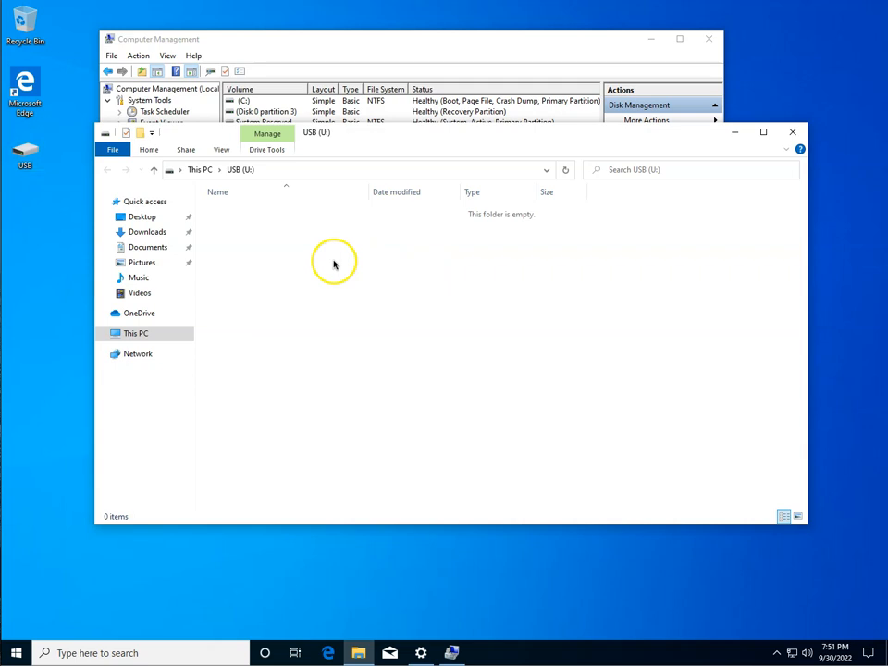
right_click(334, 265)
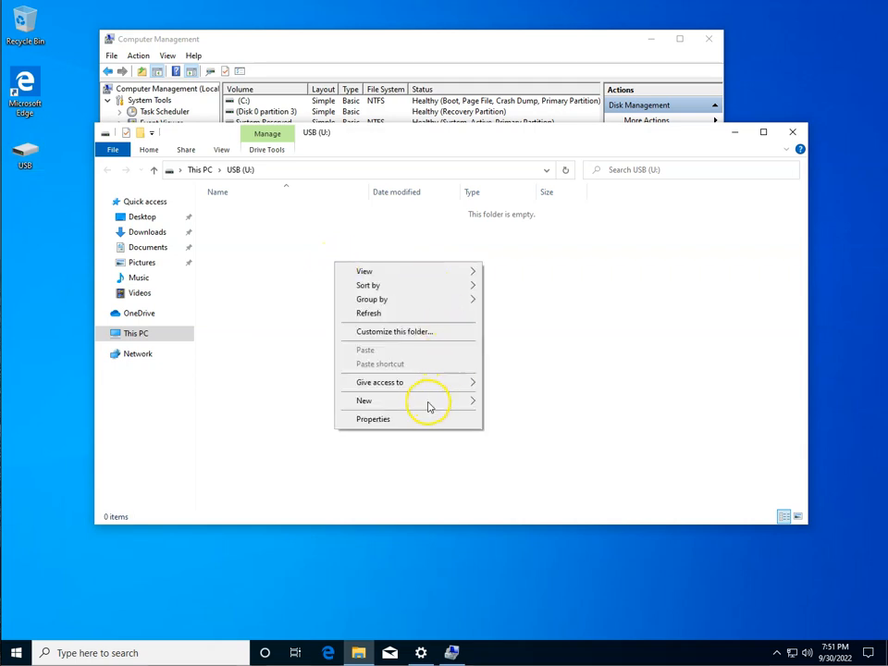
mouse_move(429, 404)
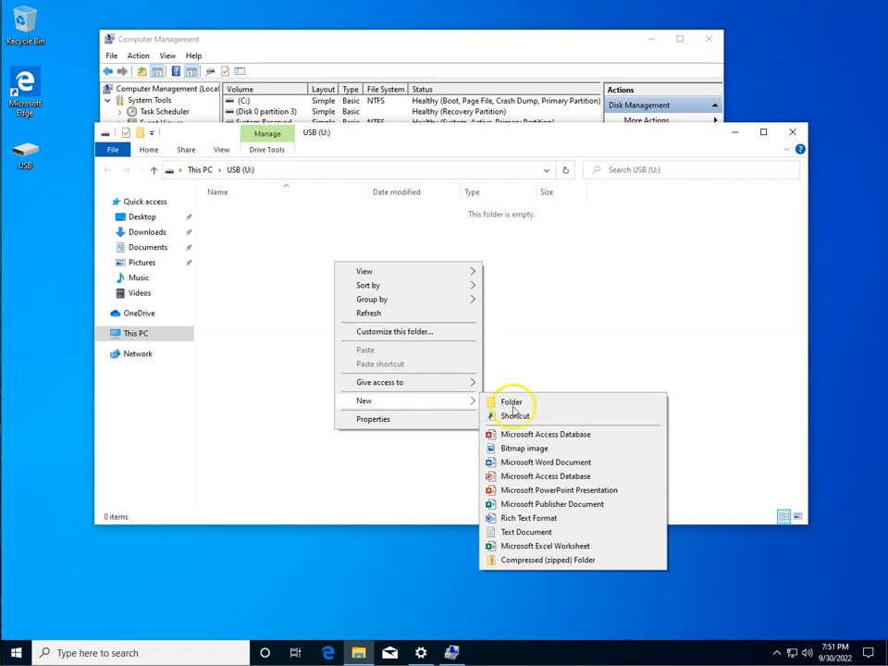
click(544, 461)
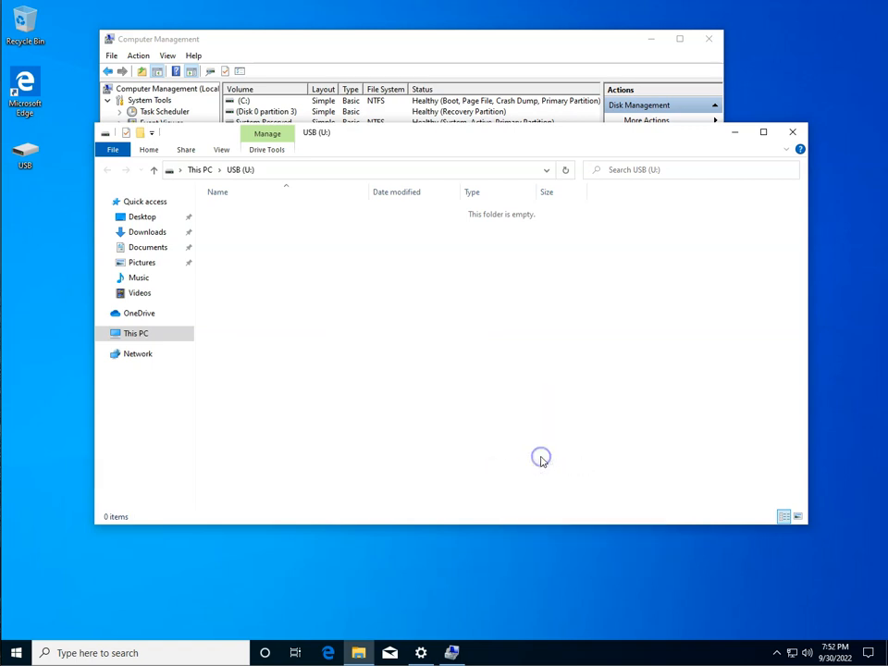
text(Coffee)
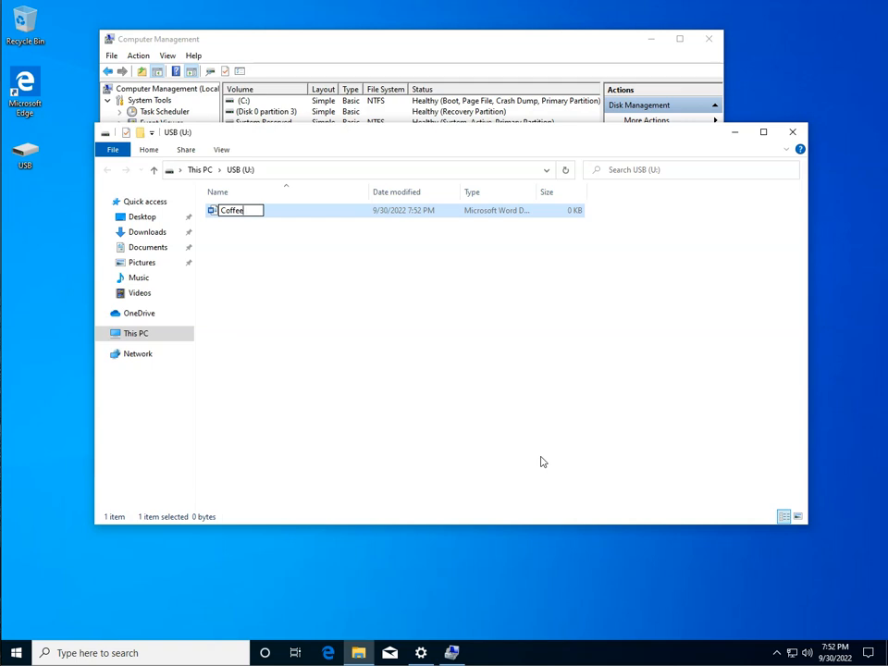
key(Return)
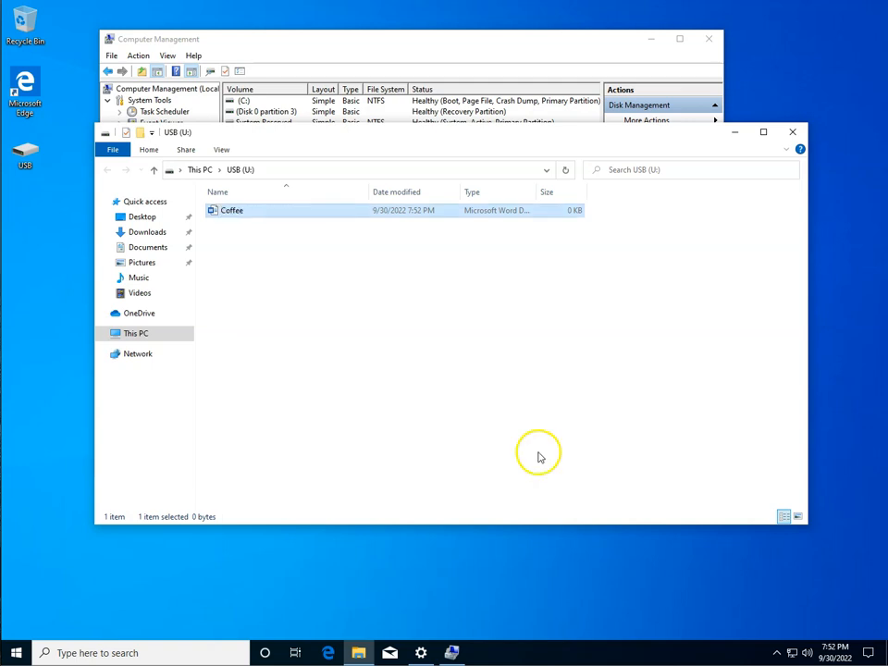
Open the Coffee document in Word, enter the text "Coffee time.", and close it with the changes saved
double_click(233, 215)
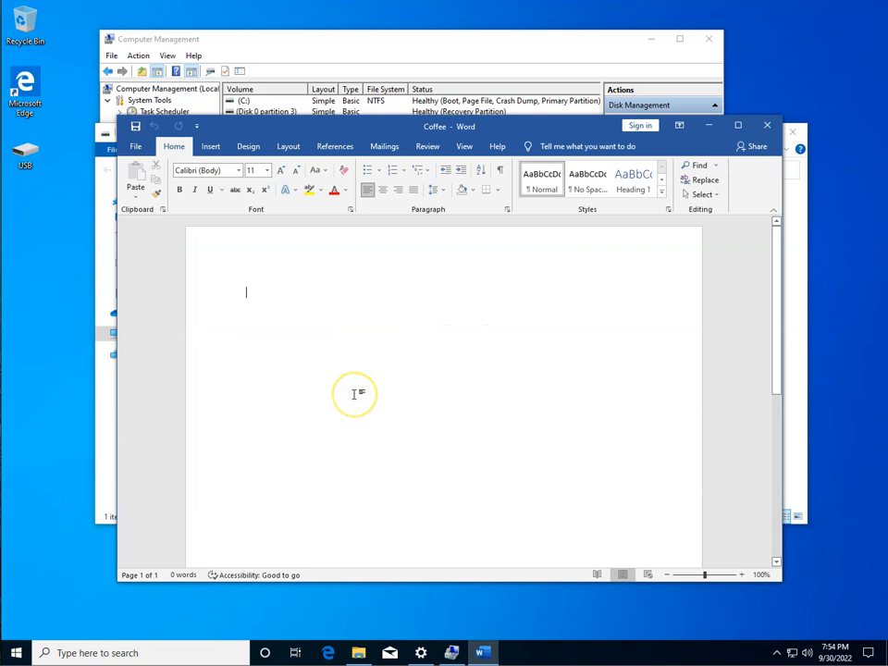
text(Coffee time,)
key(BackSpace)
text(.)
click(768, 125)
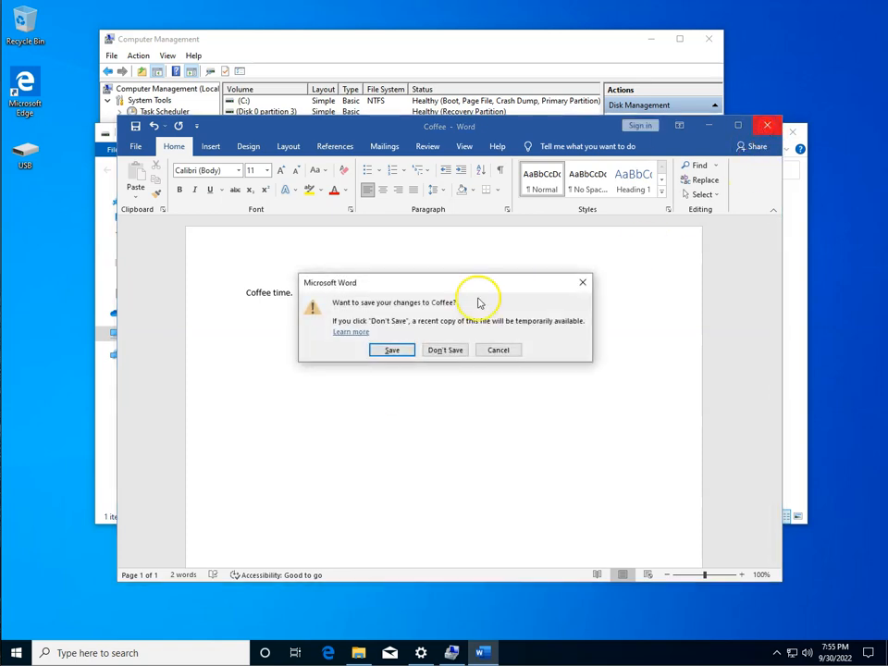
click(400, 351)
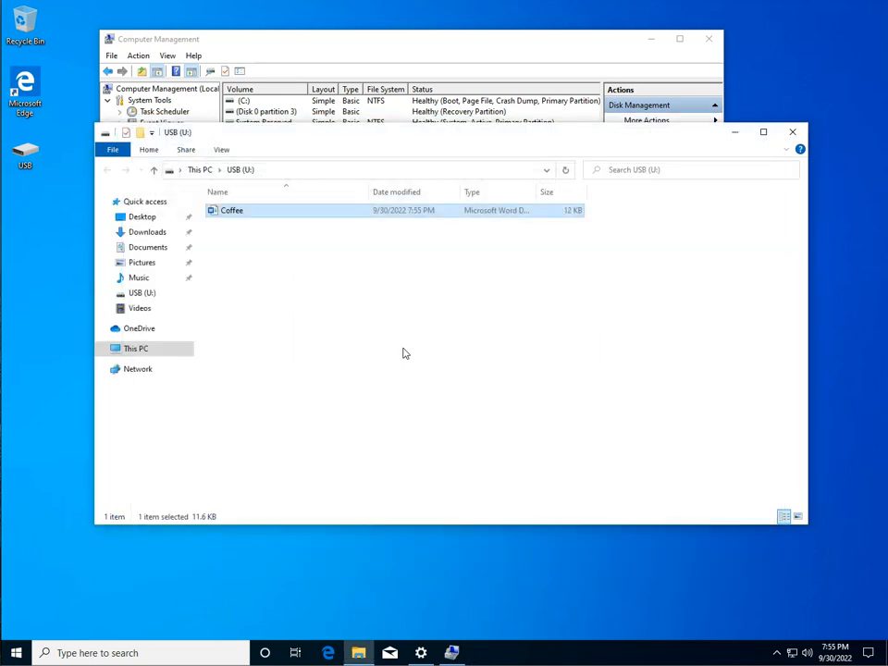
Go to This PC and eject the USB (U:) drive
click(143, 350)
click(650, 357)
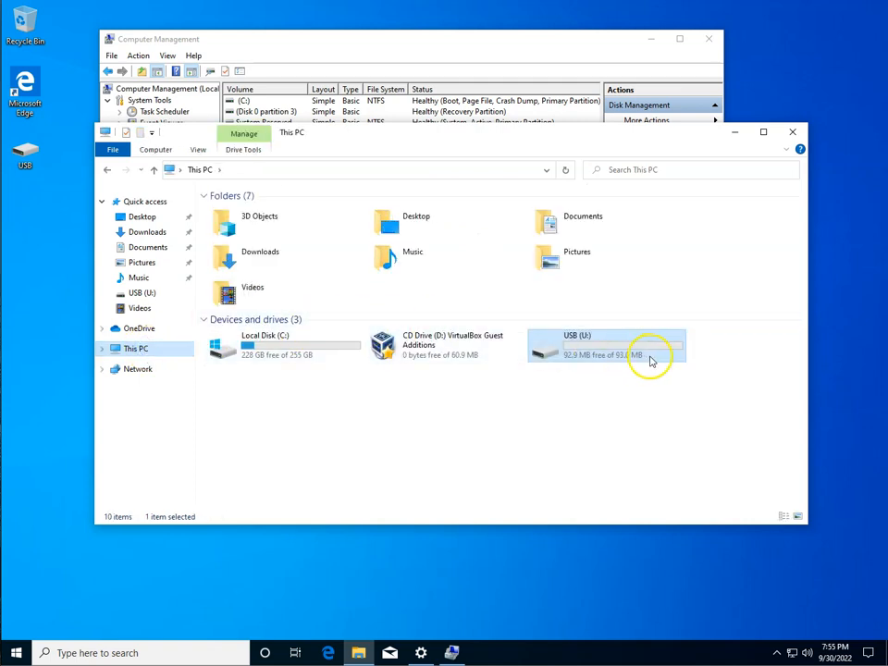
right_click(594, 352)
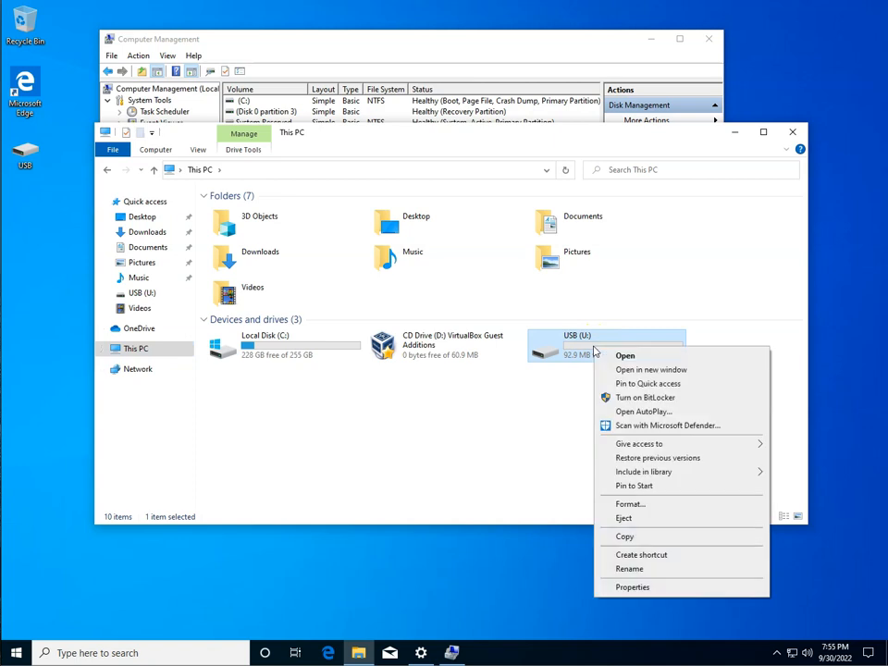
click(647, 517)
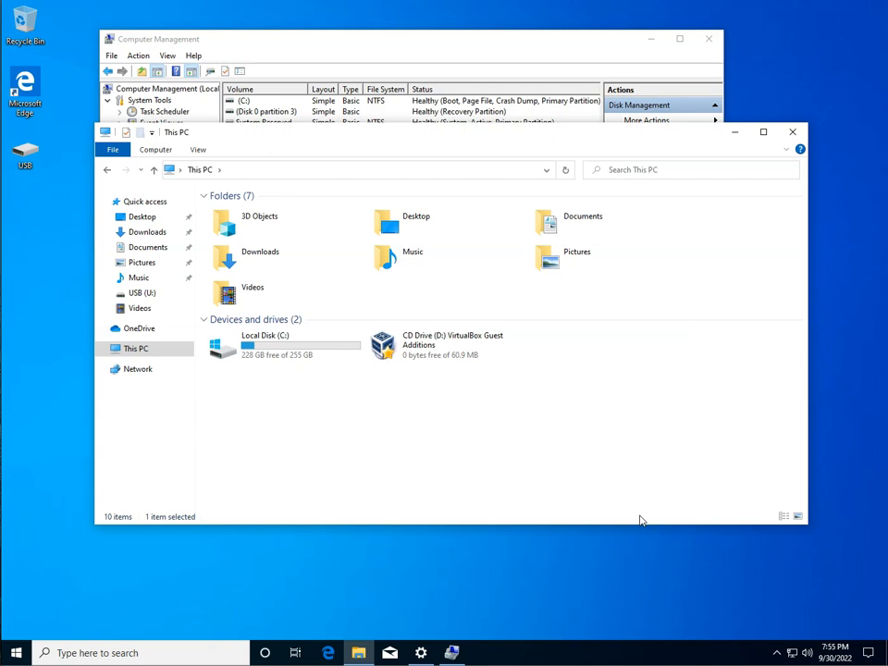
Mount the USB virtual disk again from its desktop file and close the drive window that opens
click(30, 151)
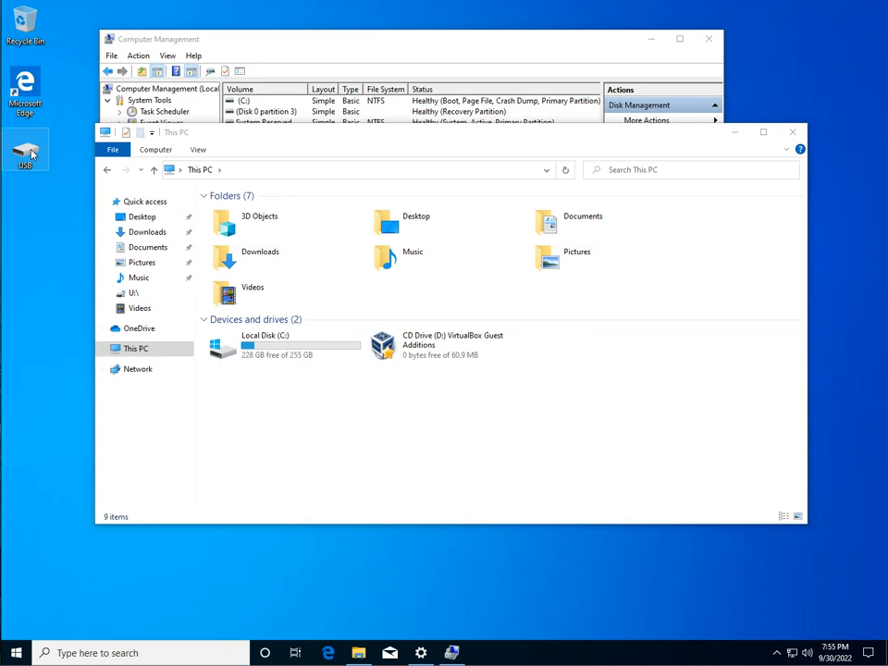
double_click(30, 152)
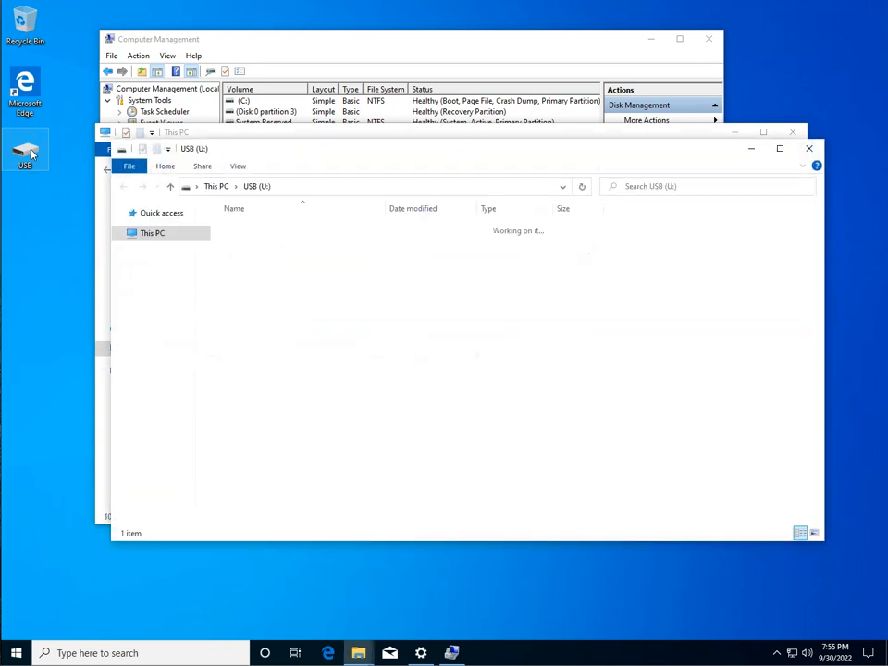
click(809, 148)
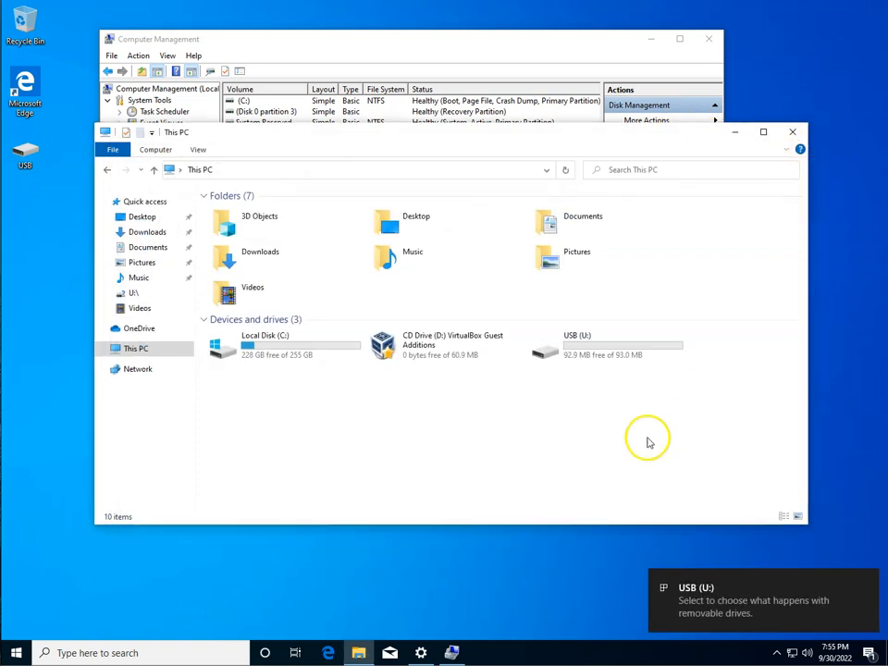